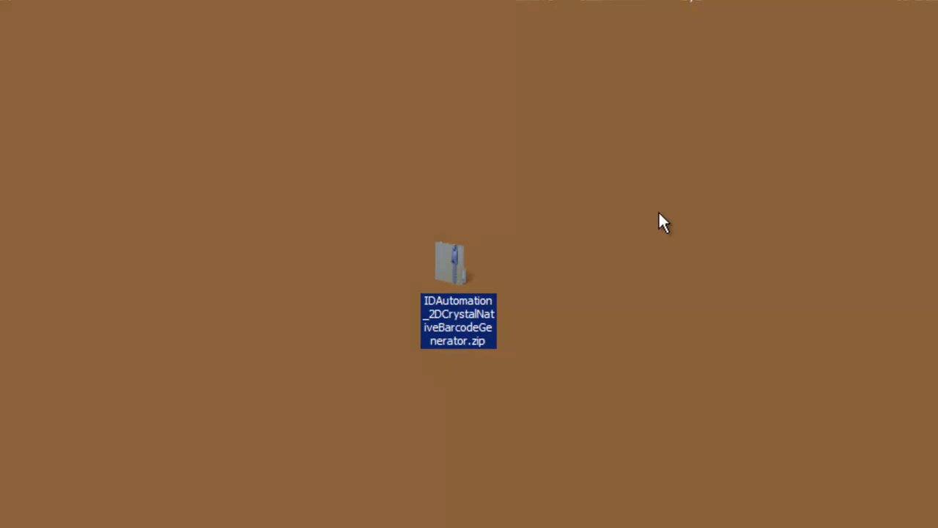
Step: Extract the barcode zip onto the desktop and open the CrystalNativeBarcodeGenerator folder
right_click(454, 270)
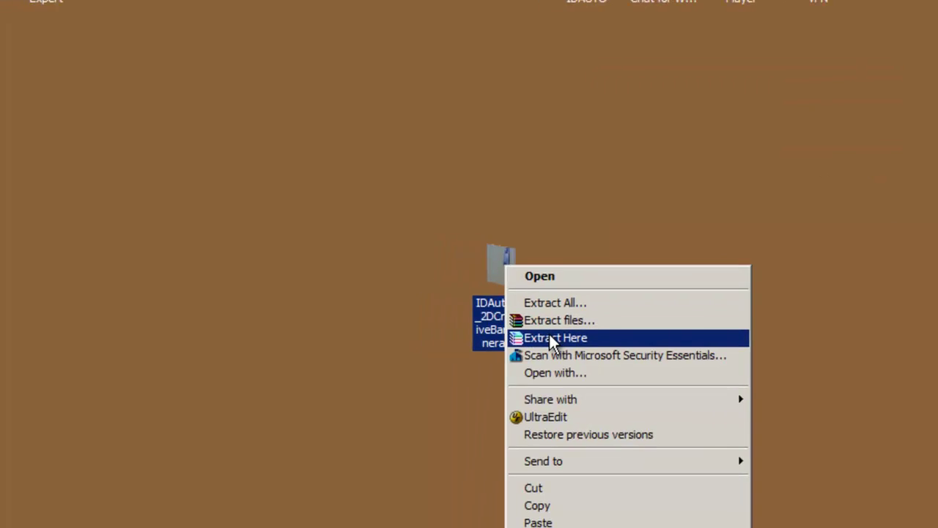
click(506, 335)
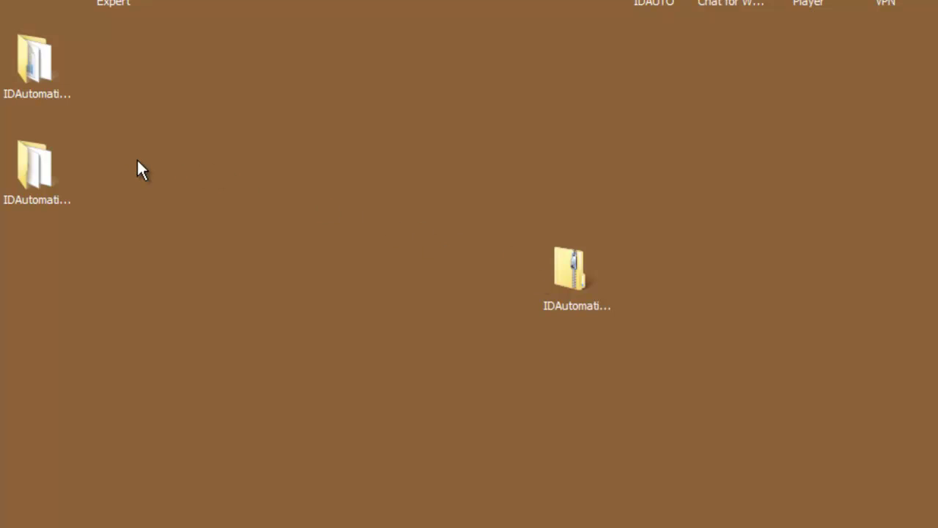
click(38, 68)
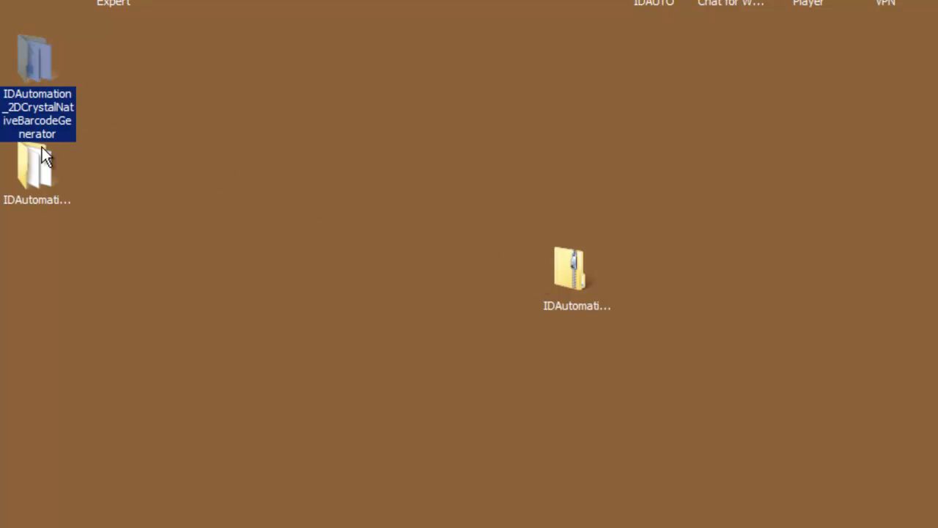
click(34, 164)
mouse_move(183, 250)
mouse_down()
mouse_move(22, 58)
mouse_move(564, 306)
mouse_up()
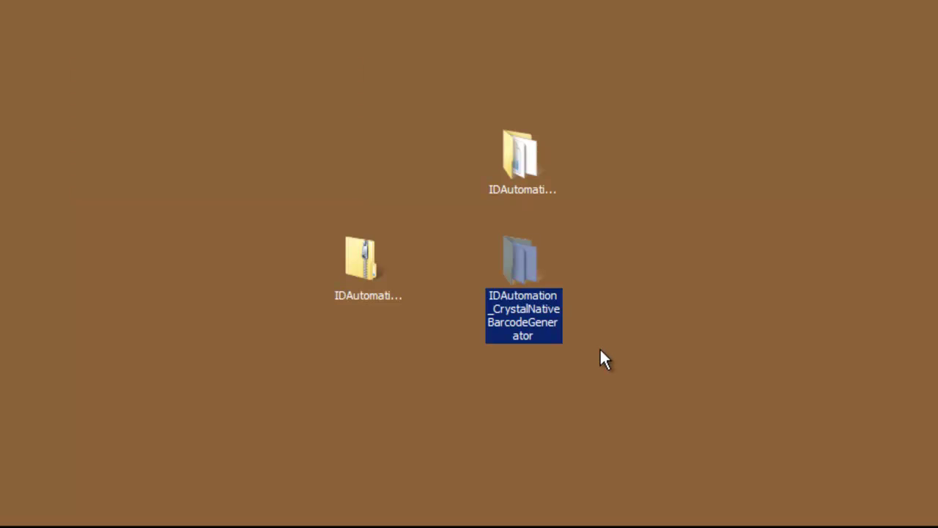
double_click(527, 269)
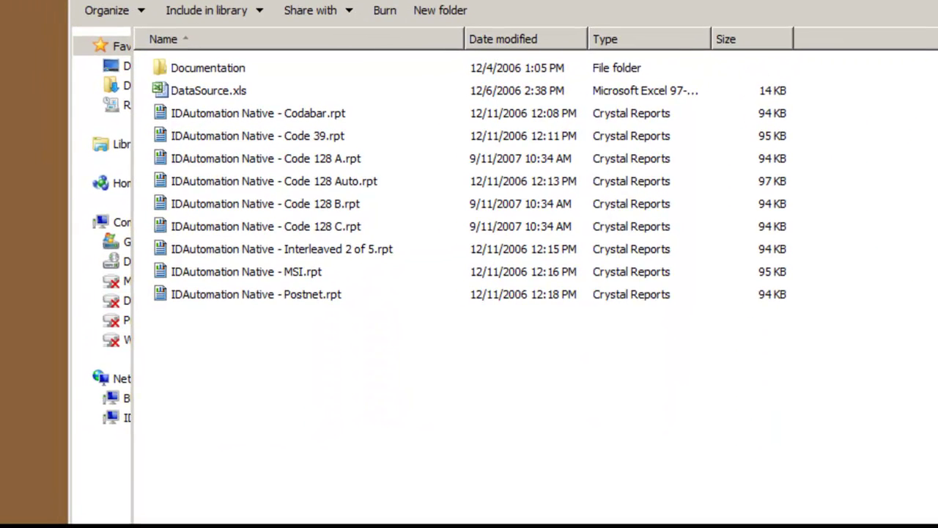
Step: Launch Crystal Reports XI and open IDAutomation Native - Code 39.rpt from the extracted desktop folder
key(super)
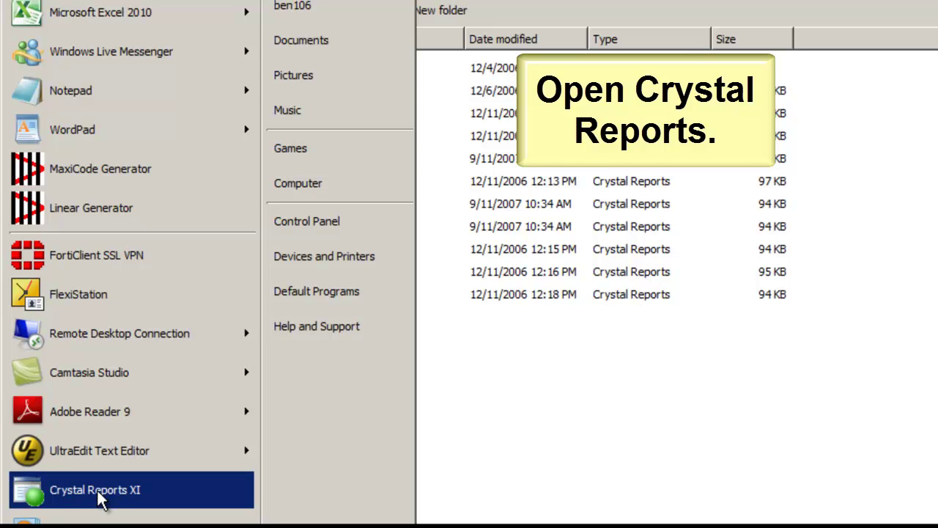
click(99, 497)
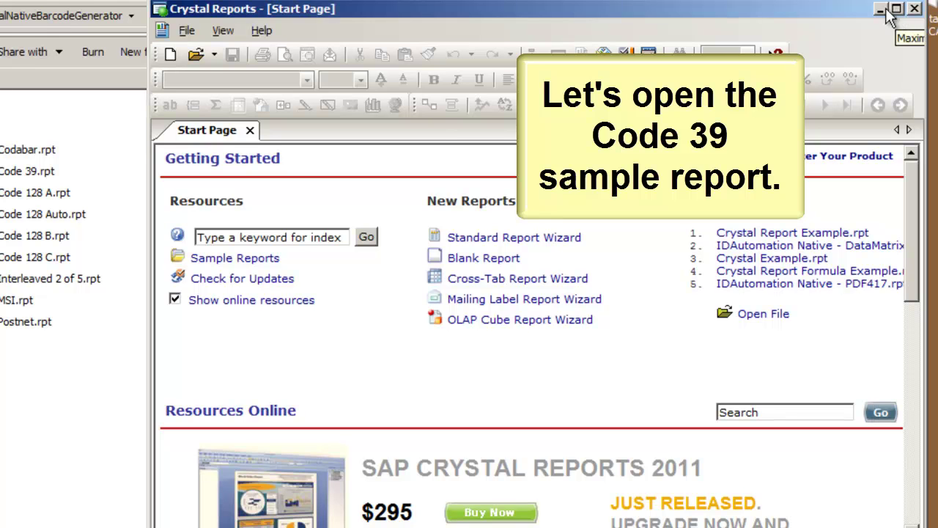
click(197, 55)
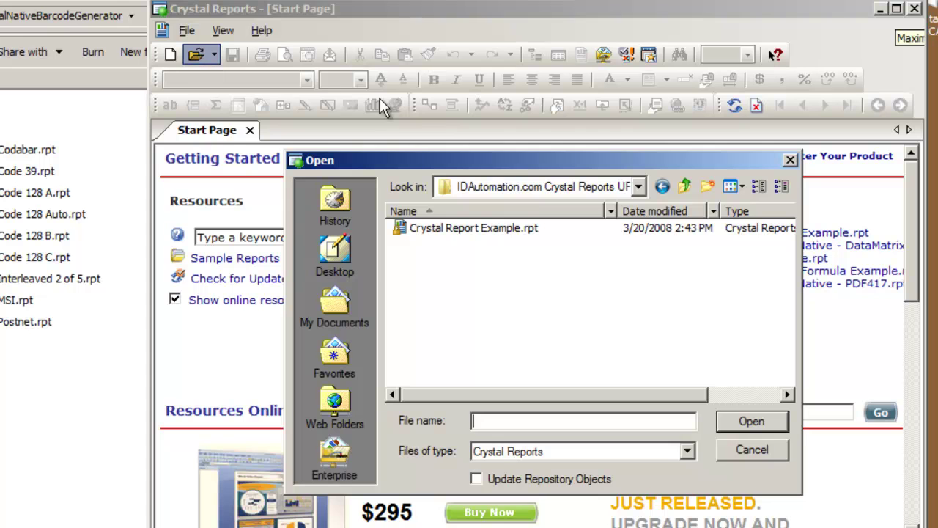
click(329, 260)
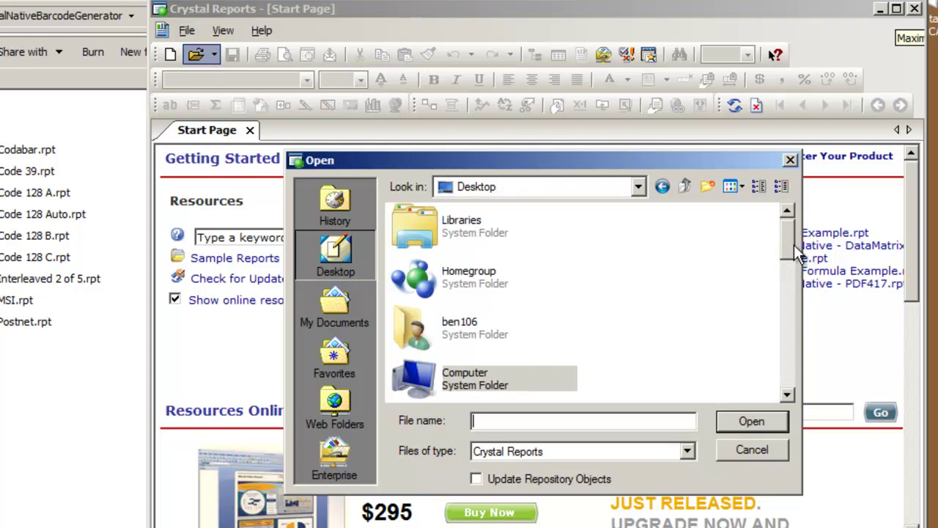
drag(789, 249, 793, 360)
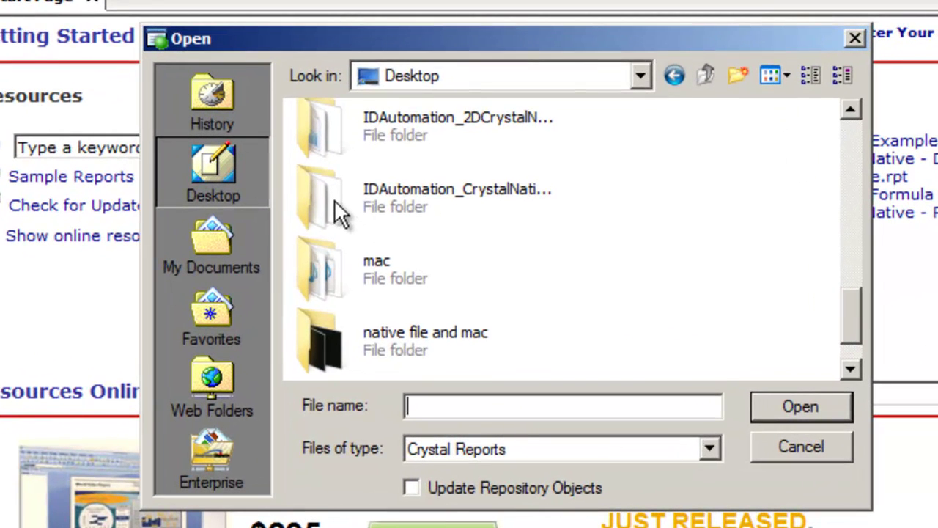
double_click(334, 199)
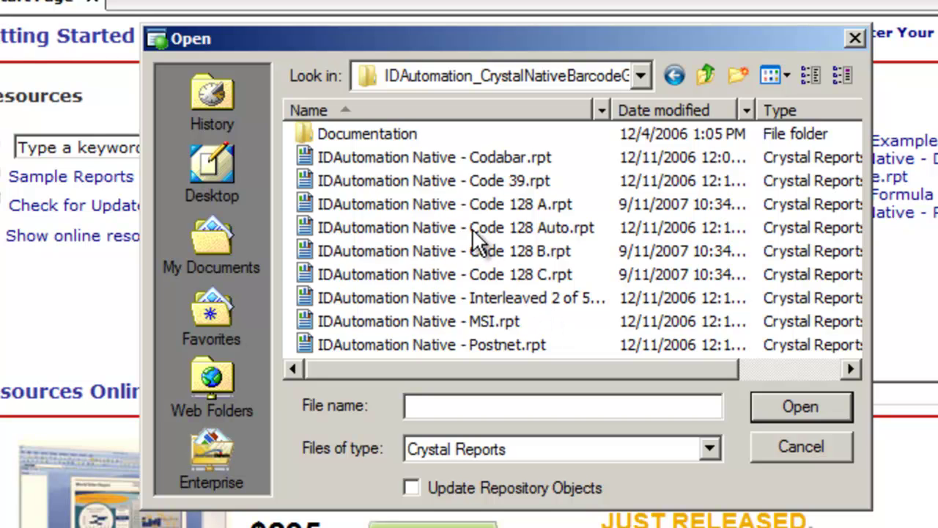
click(460, 187)
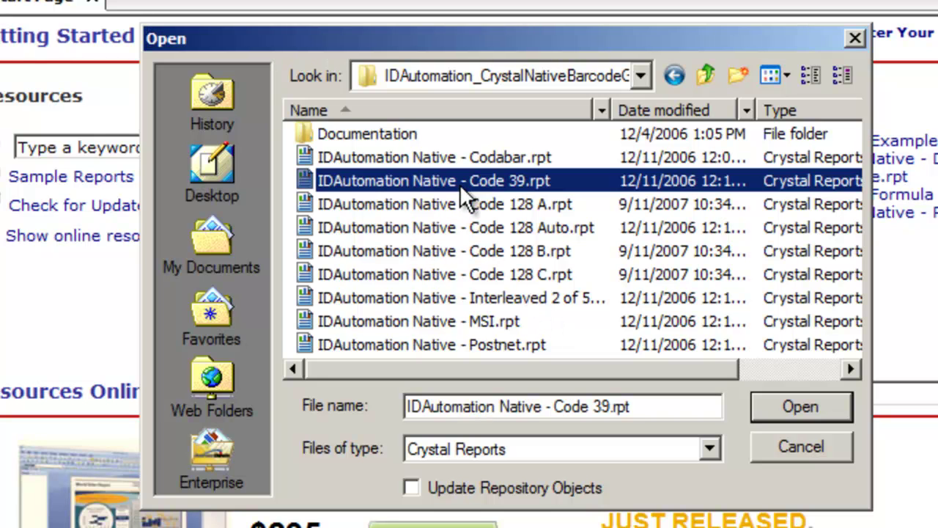
click(800, 406)
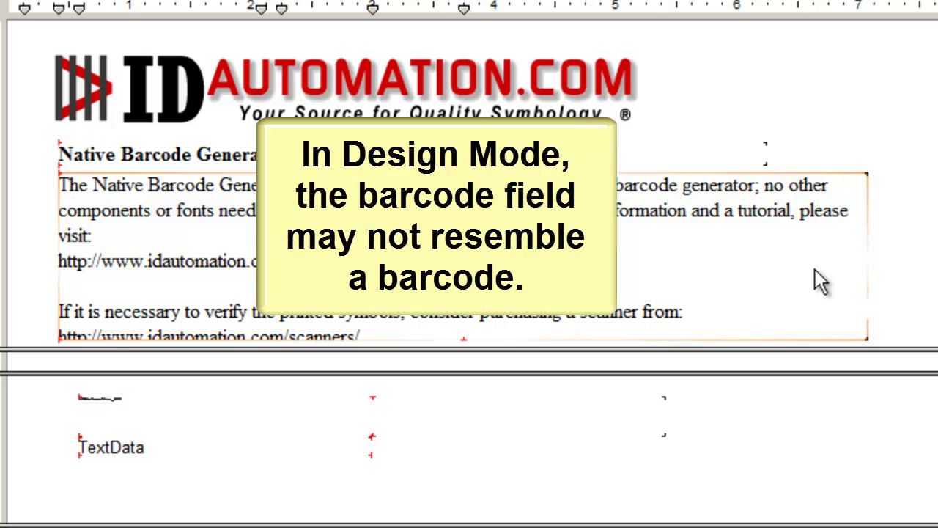
Step: Open the Details barcode field's IDAutomation_C39 formula in Formula Workshop via Edit Formula
click(116, 415)
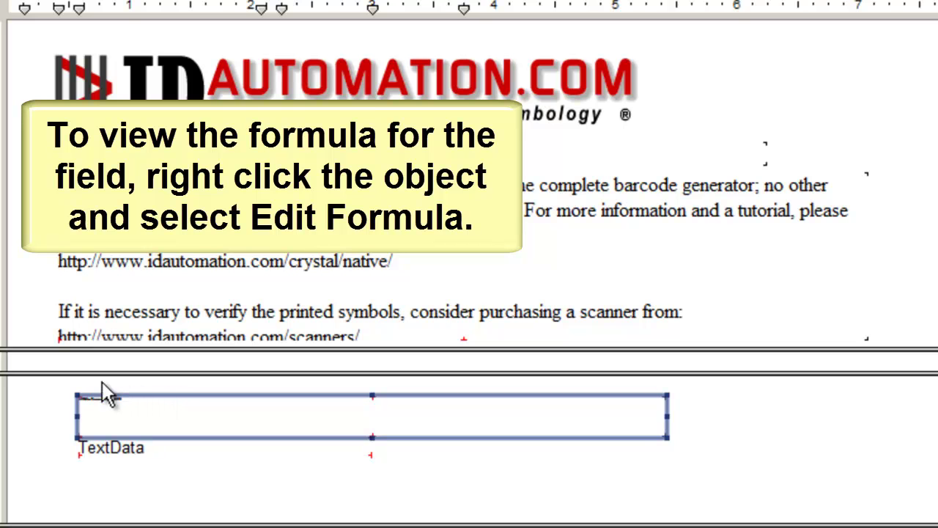
right_click(266, 411)
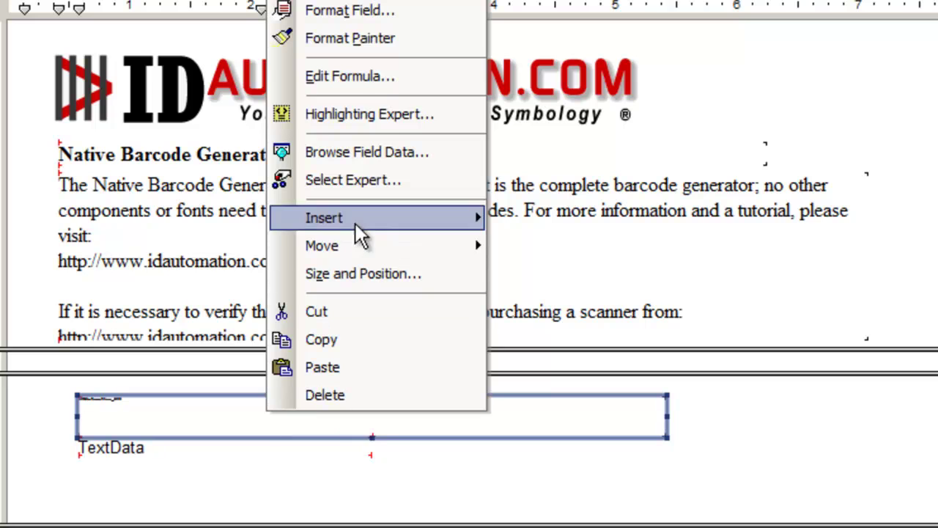
click(352, 77)
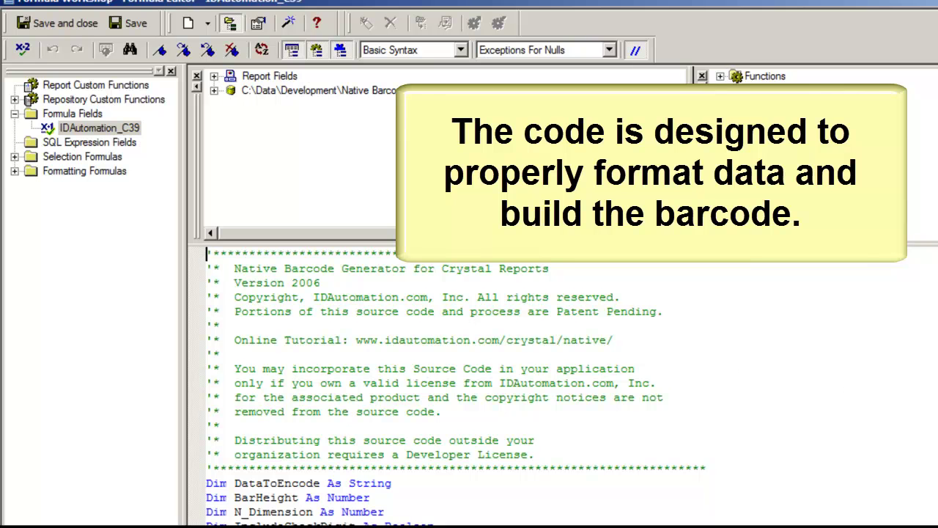
Step: Copy the formula code from the declarations down, then pick Basic Syntax in the syntax dropdown
scroll(462, 388, down, 5)
scroll(462, 388, down, 5)
scroll(462, 389, down, 1)
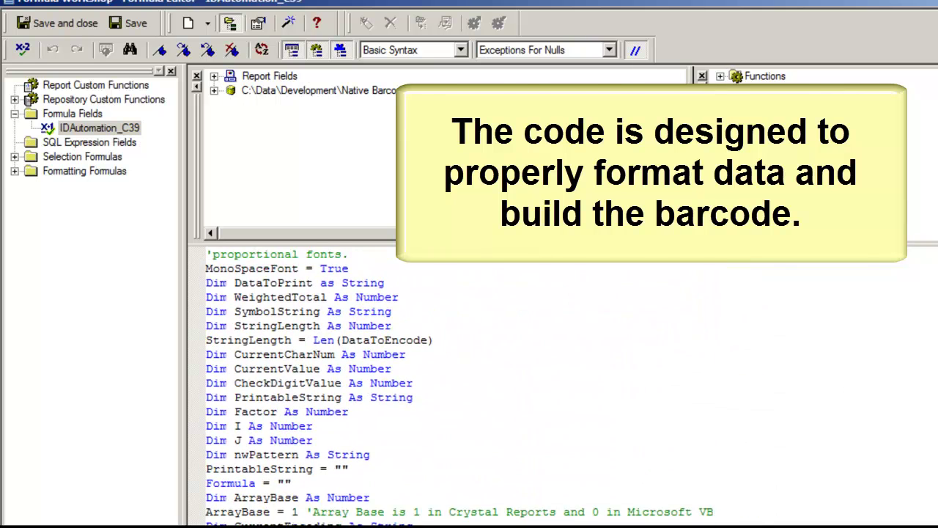
scroll(461, 388, up, 1)
scroll(461, 388, up, 2)
scroll(462, 388, up, 3)
scroll(462, 388, up, 1)
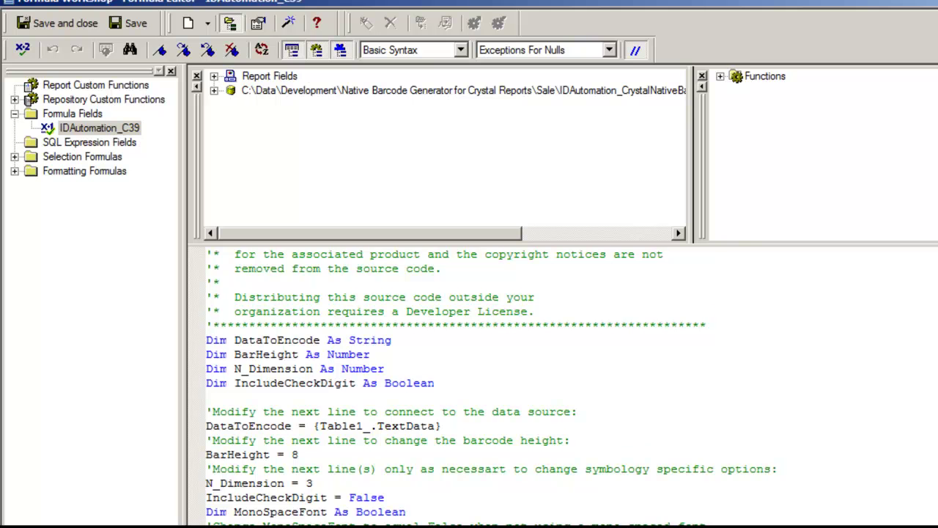
scroll(462, 389, down, 2)
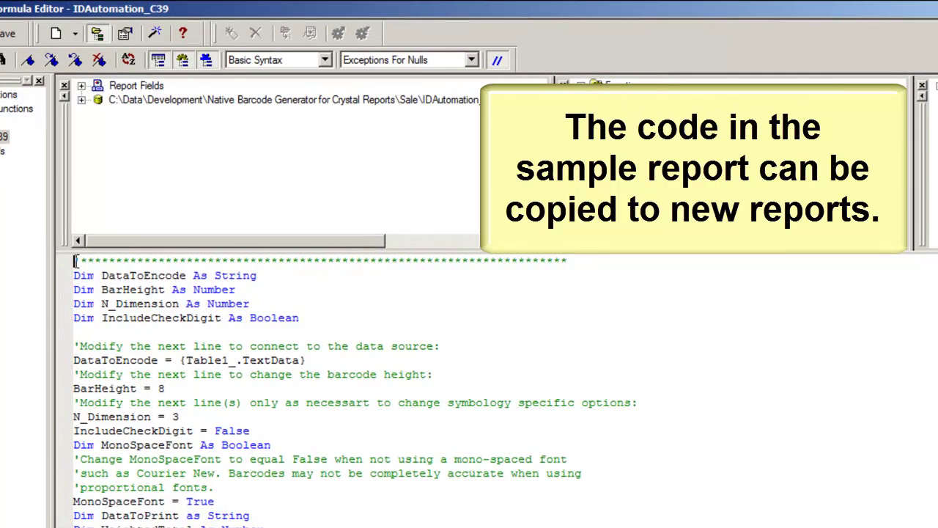
drag(166, 256, 293, 521)
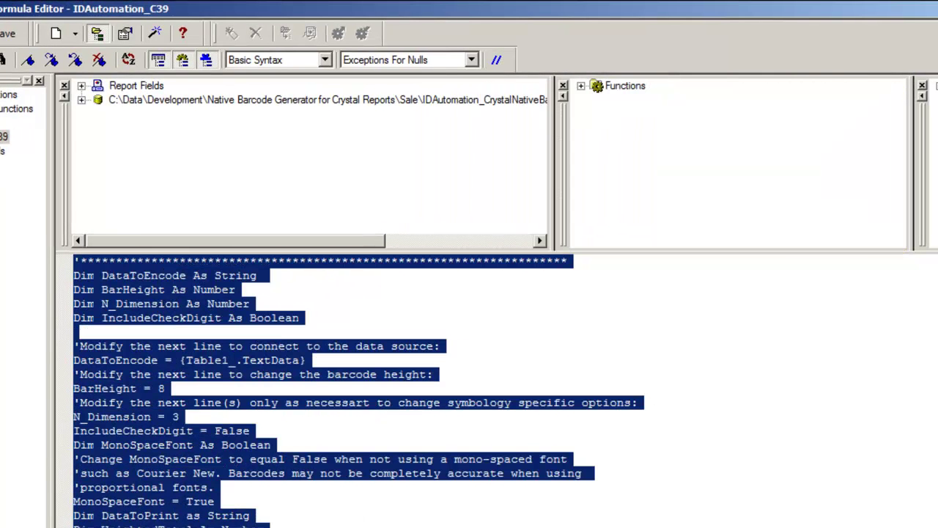
right_click(123, 388)
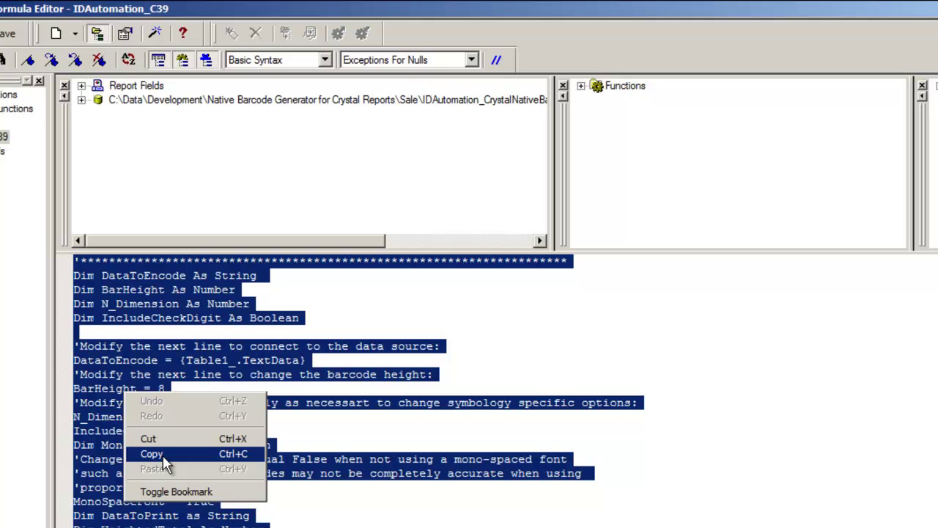
click(152, 454)
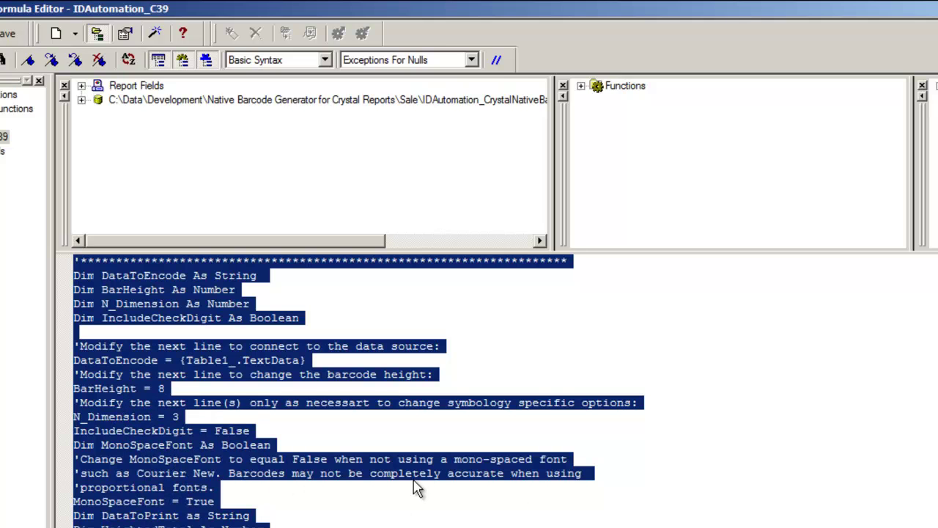
click(412, 514)
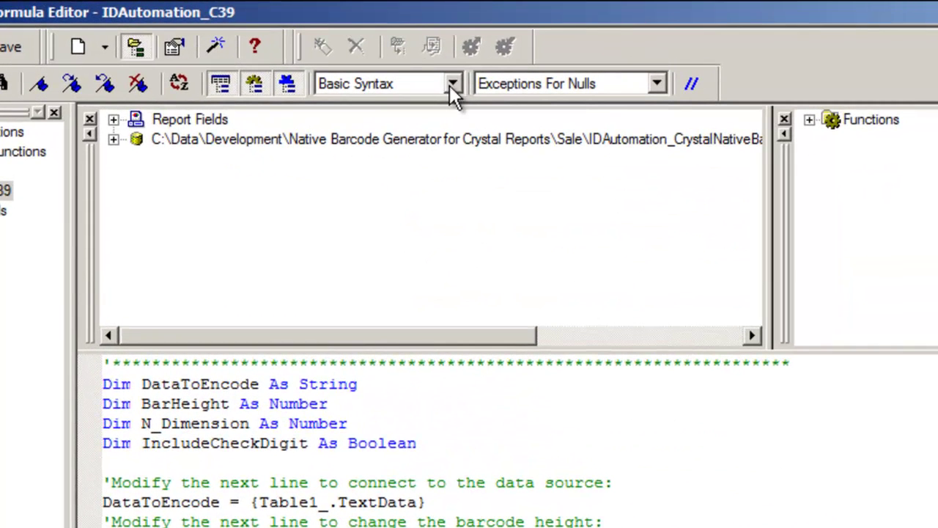
click(453, 83)
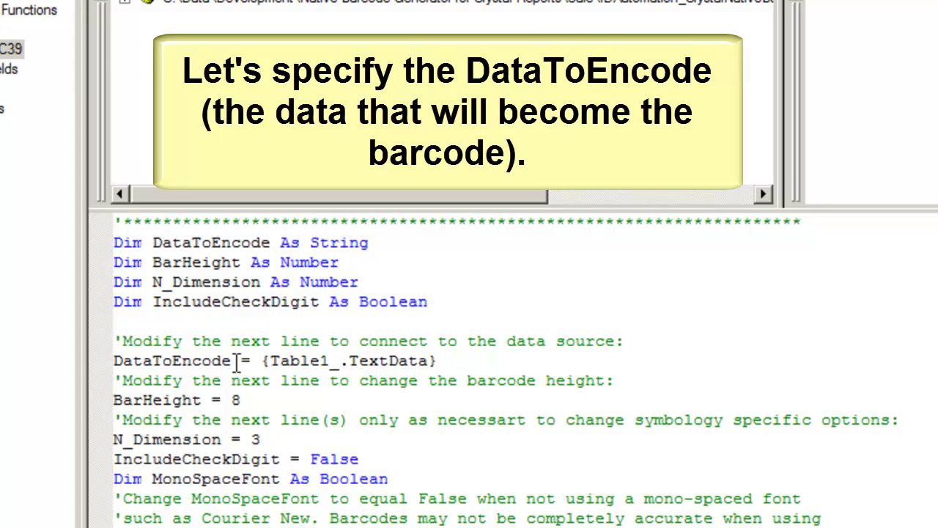
Step: Comment out the data-source line and add DataToEncode ="TEST DATA" below it
click(115, 360)
text(')
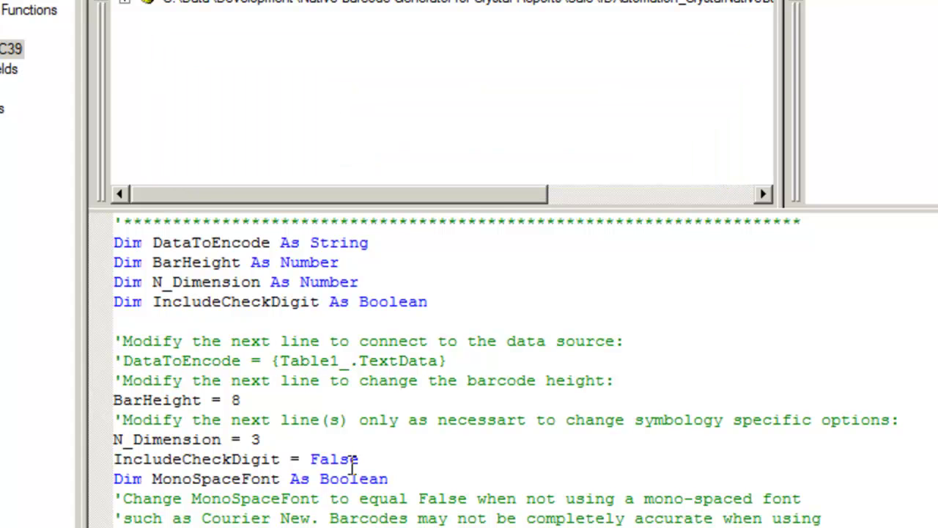
click(454, 359)
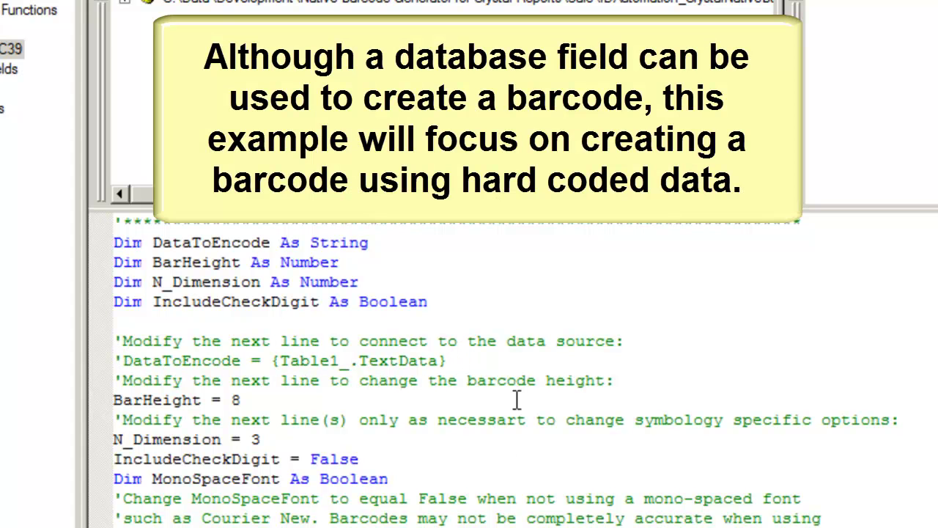
key(Return)
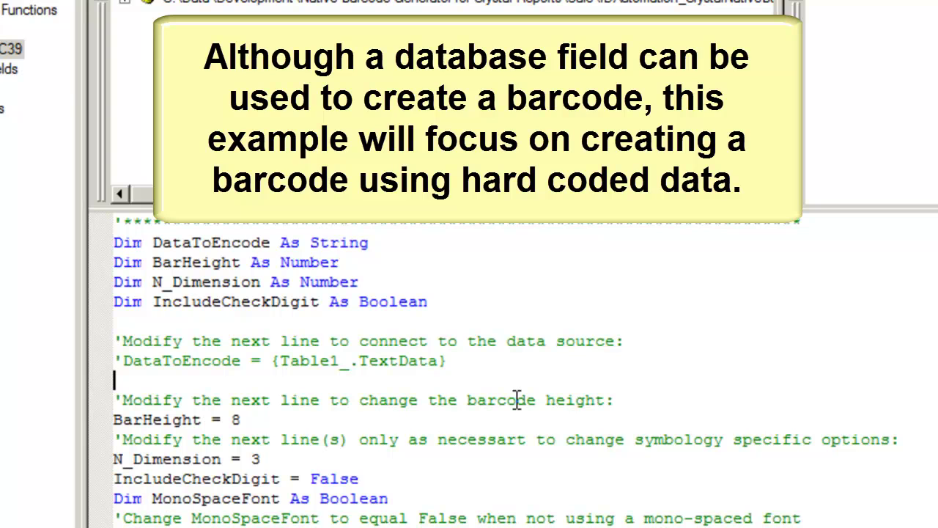
text(DataTo)
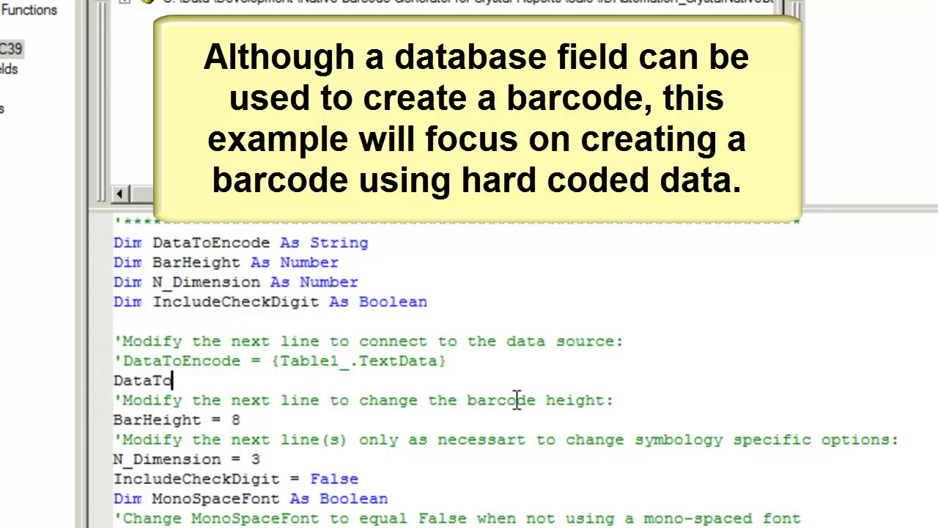
text(Encode )
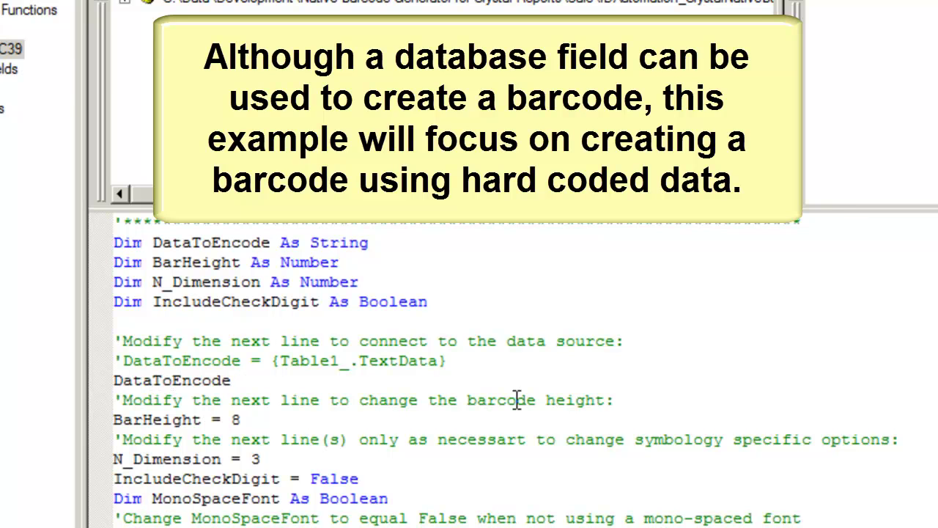
text(=")
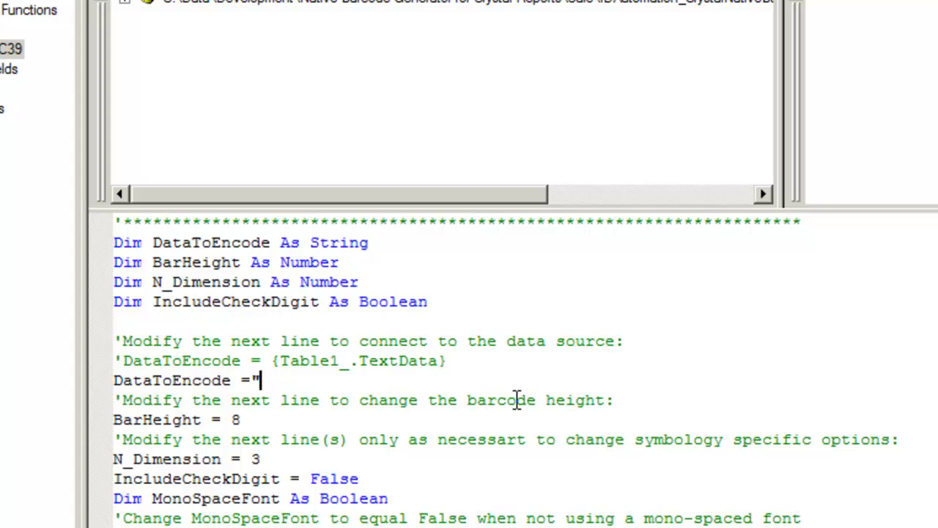
text(TEST DATA)
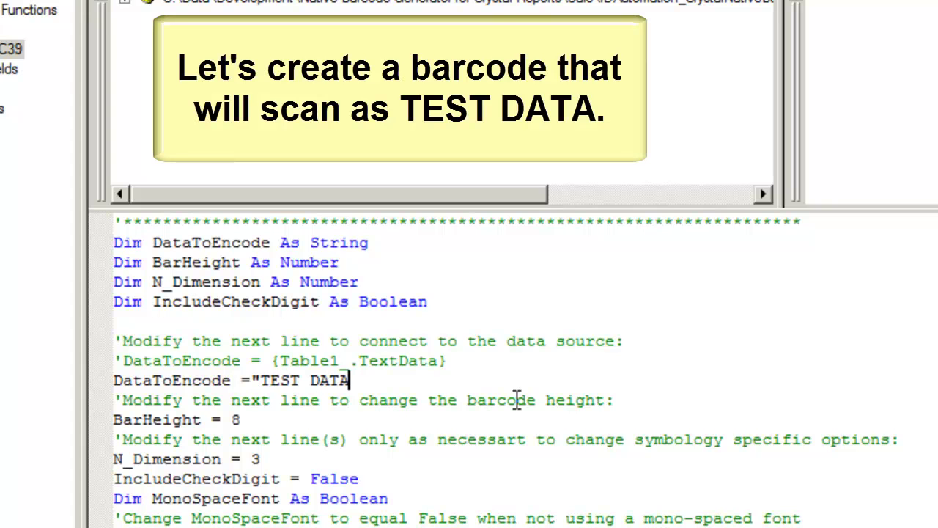
text(")
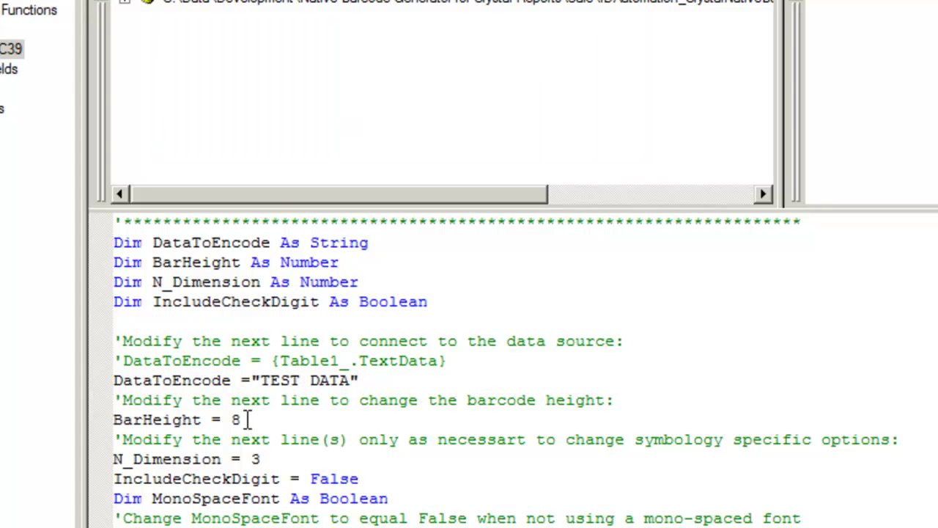
Step: Change the BarHeight value from 8 to 6
drag(245, 420, 232, 419)
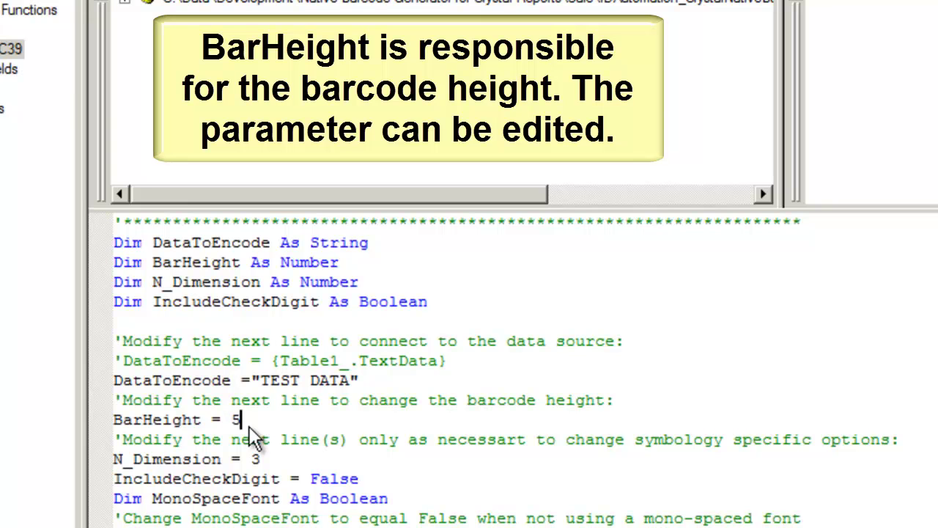
drag(262, 418, 230, 420)
text(6)
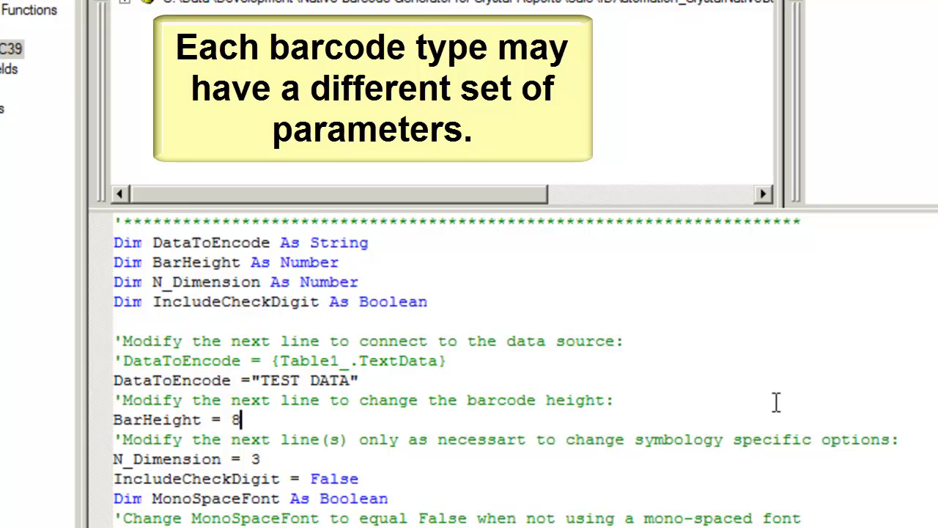
key(BackSpace)
text(6)
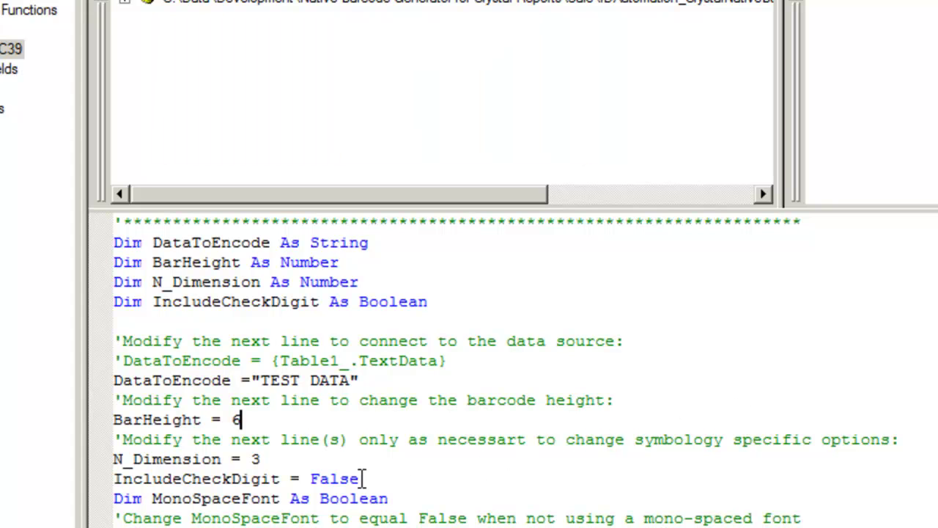
click(261, 459)
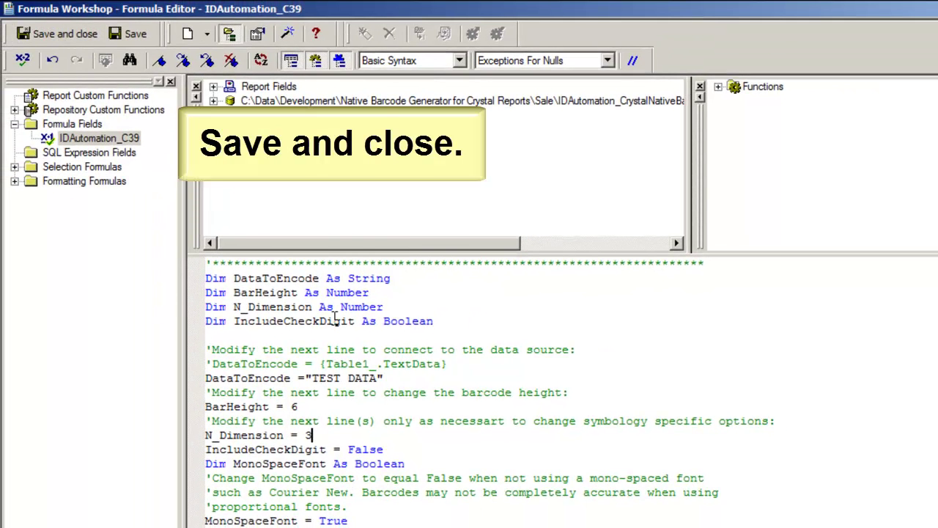
Step: Save and close the IDAutomation_C39 formula, preview the report, and select the rendered barcode
click(59, 37)
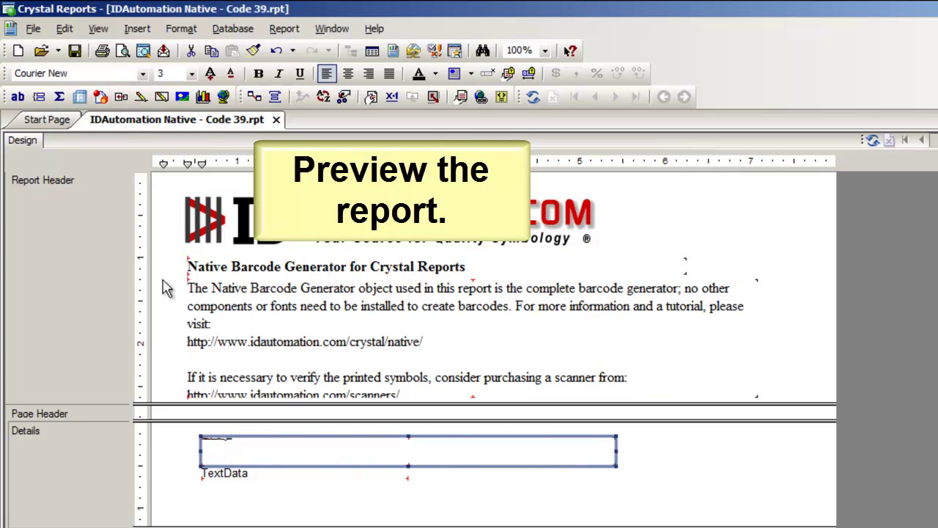
click(121, 53)
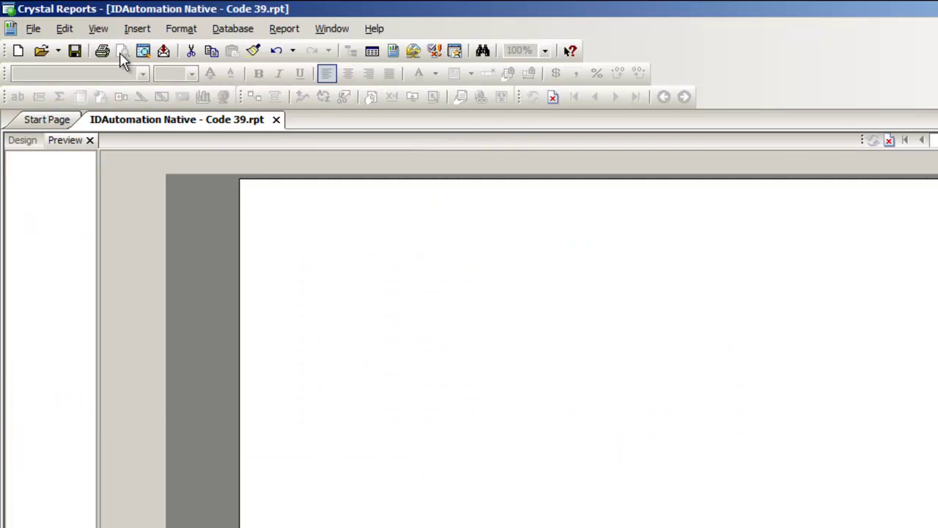
scroll(285, 292, down, 1)
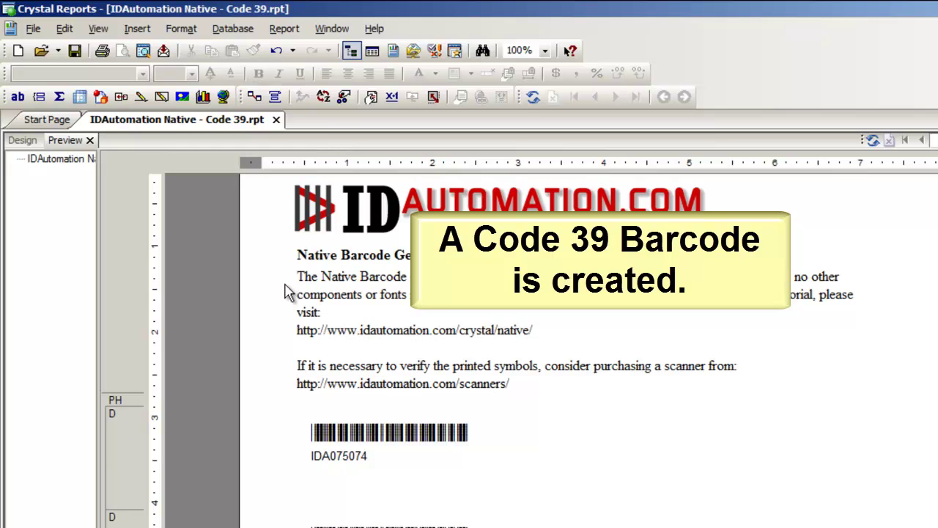
click(456, 438)
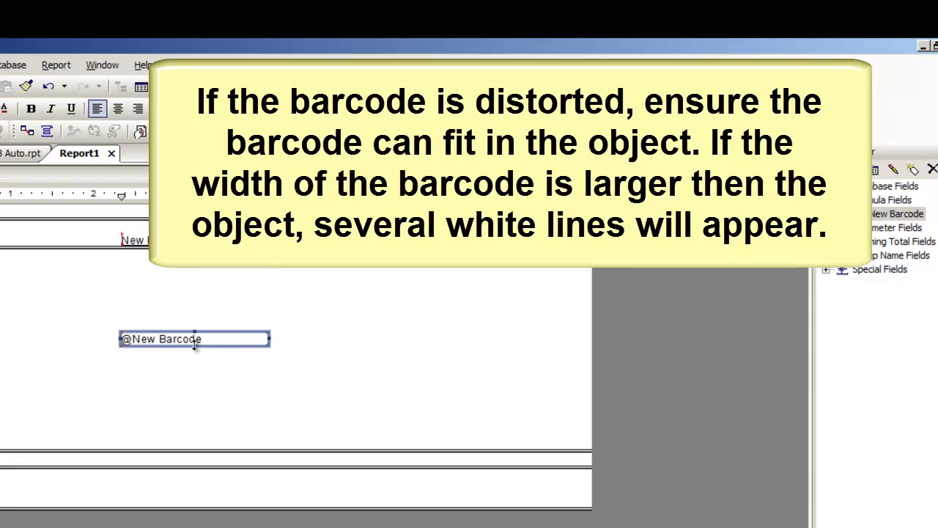
drag(194, 346, 194, 374)
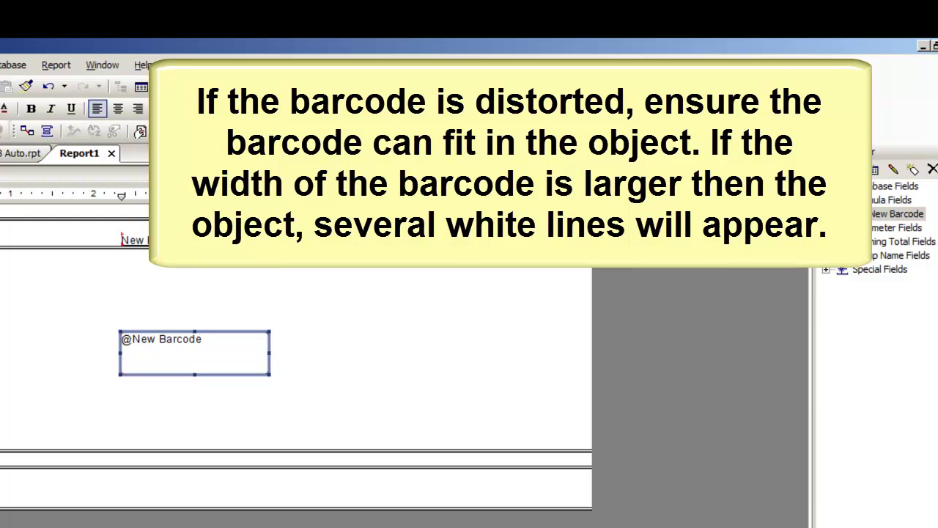
key(F5)
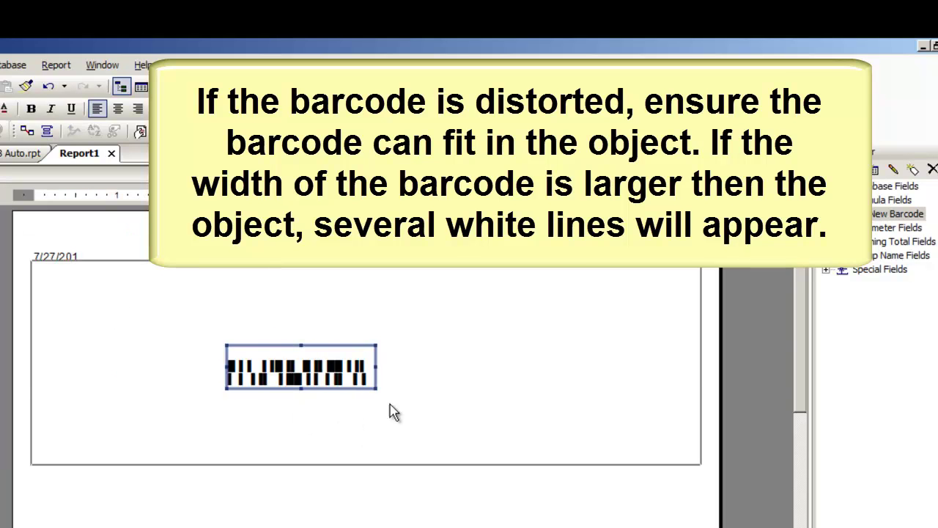
drag(377, 389, 609, 423)
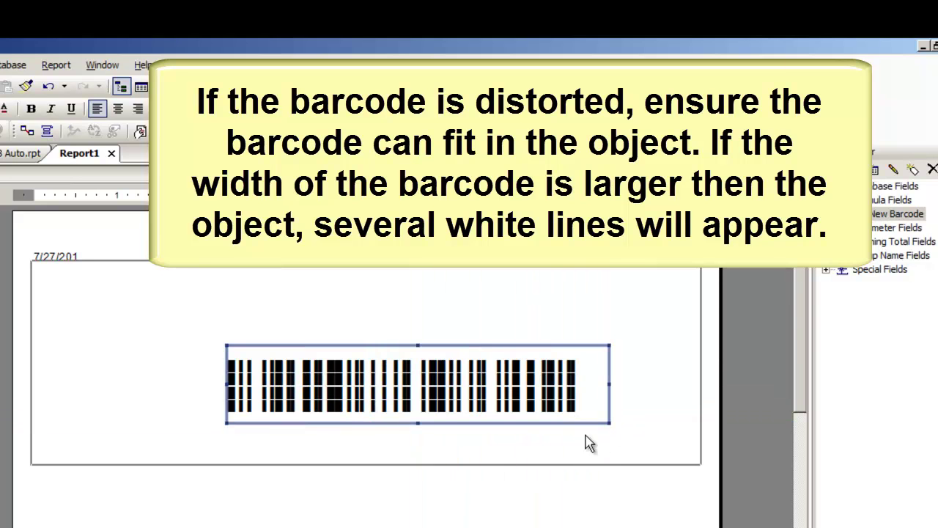
drag(412, 389, 371, 384)
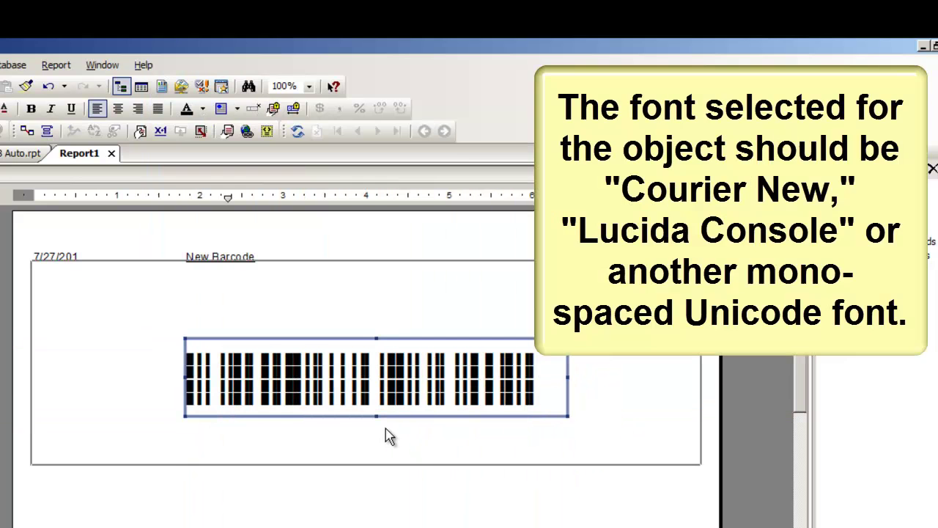
right_click(333, 388)
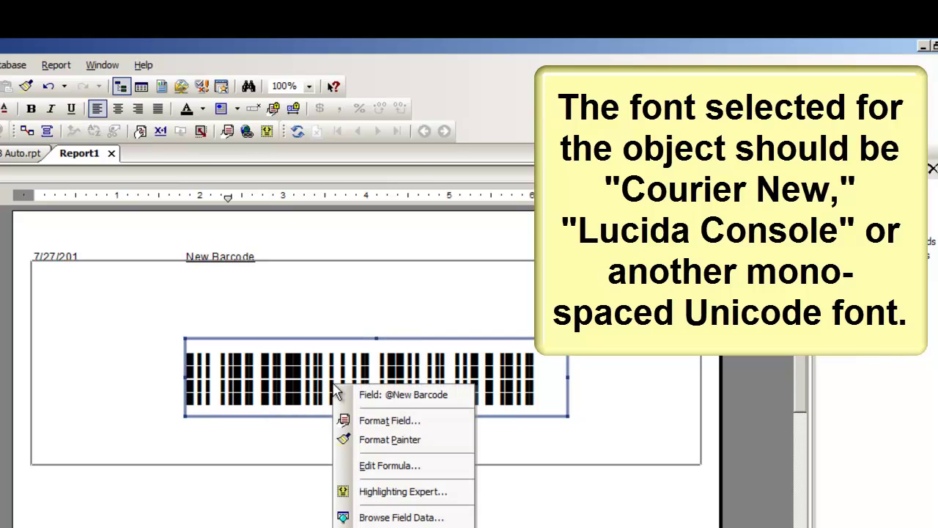